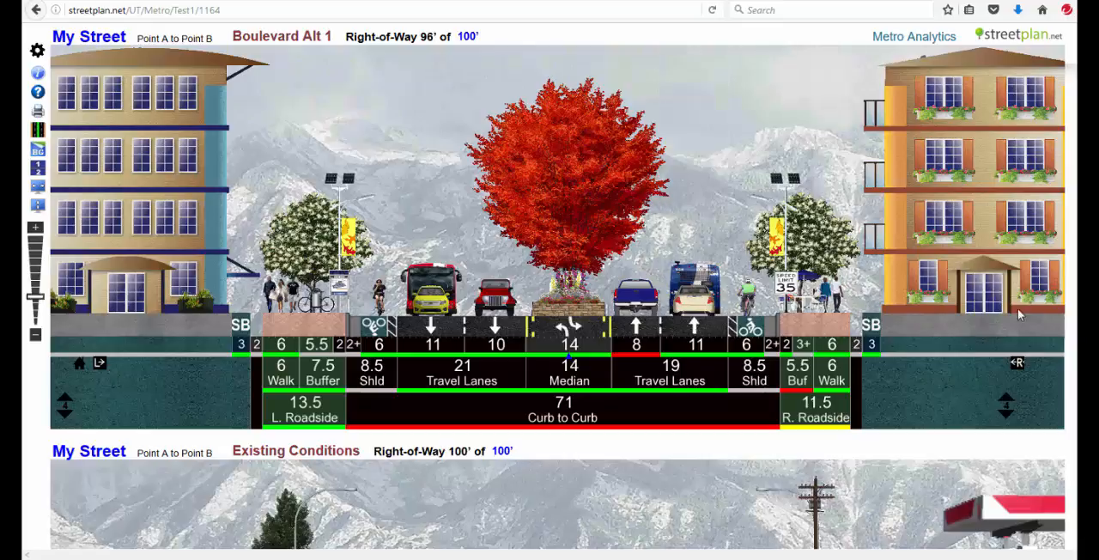
- Compare the Boulevard Alt 1 cross section with the Existing Conditions cross section of My Street
scroll(1016, 312, down, 1)
scroll(1015, 312, up, 1)
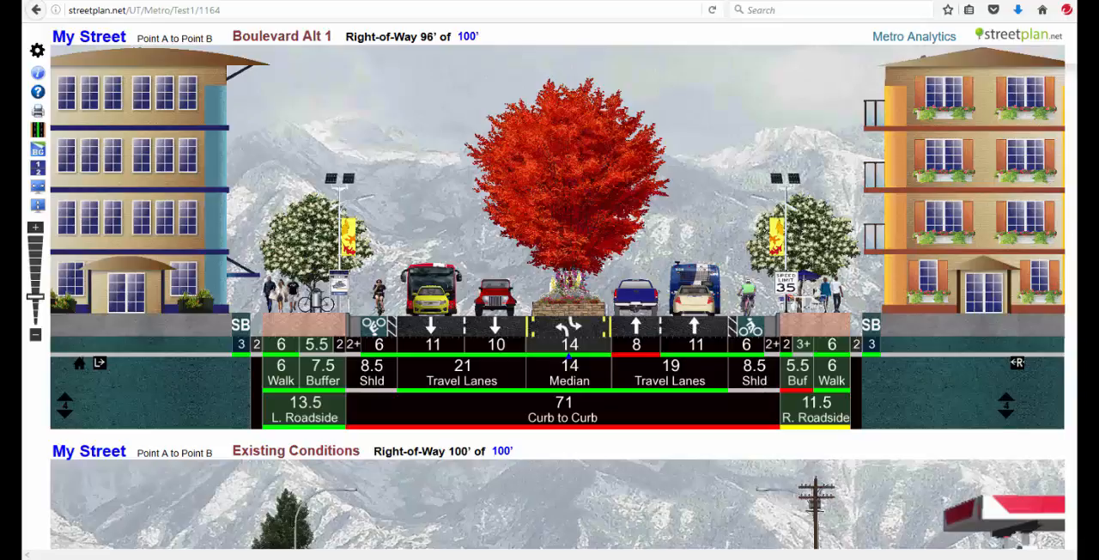
scroll(1030, 363, down, 5)
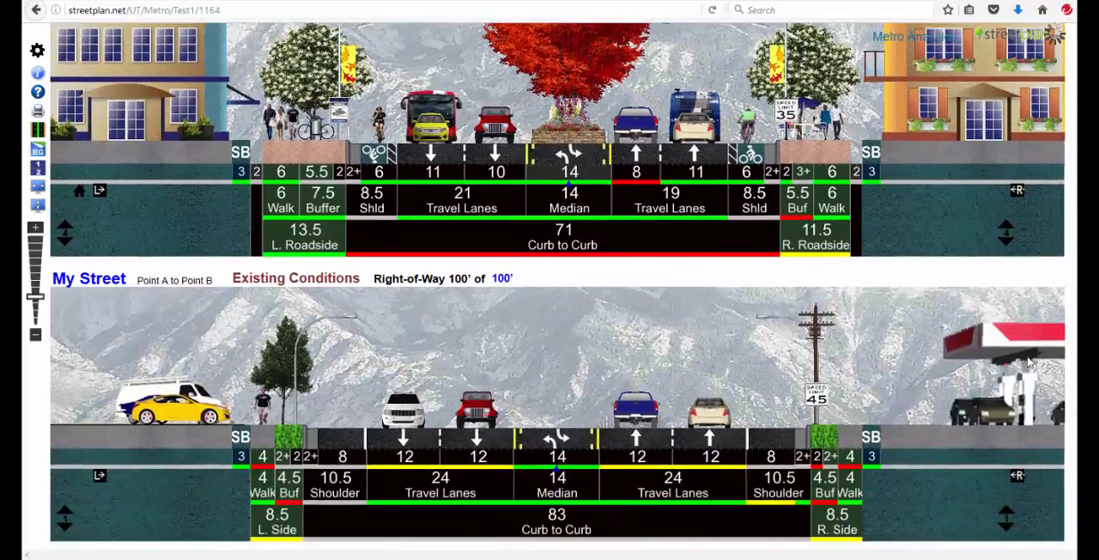
scroll(727, 103, up, 5)
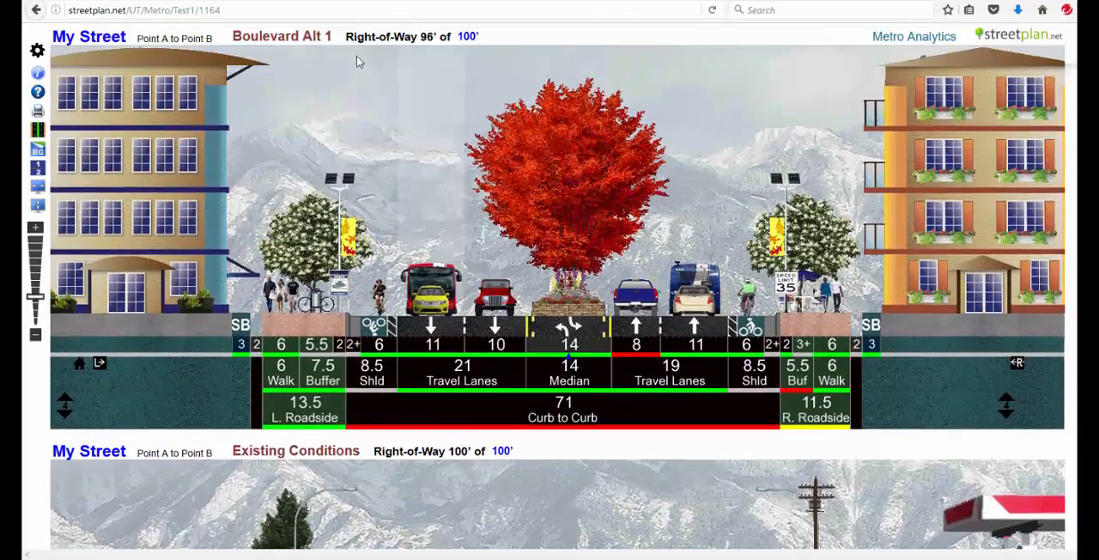
- Open the settings of My Street and review the attributes of its Boulevard Alt 1 and Existing Conditions alternatives
click(89, 40)
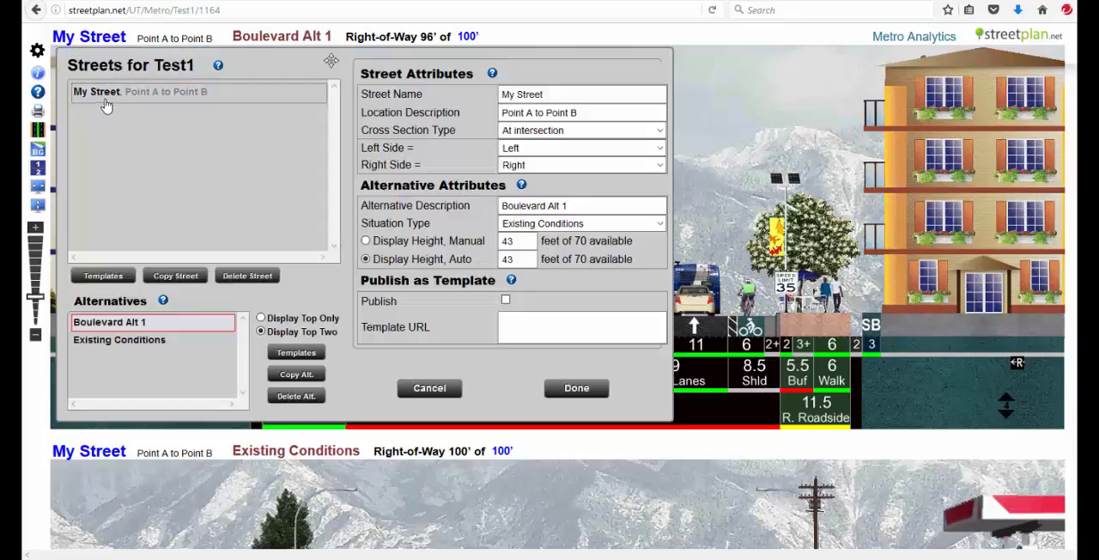
click(144, 106)
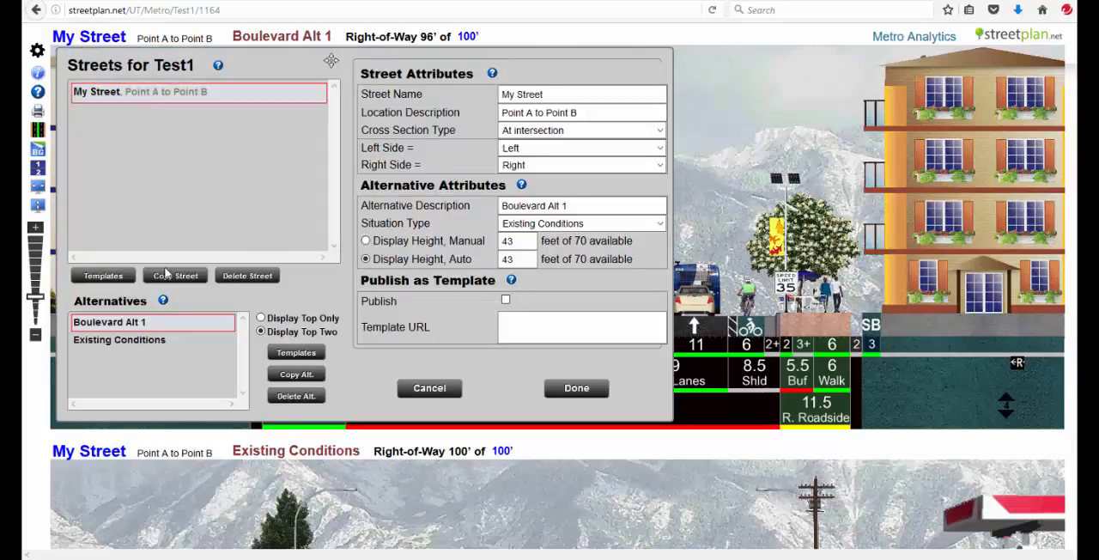
click(131, 344)
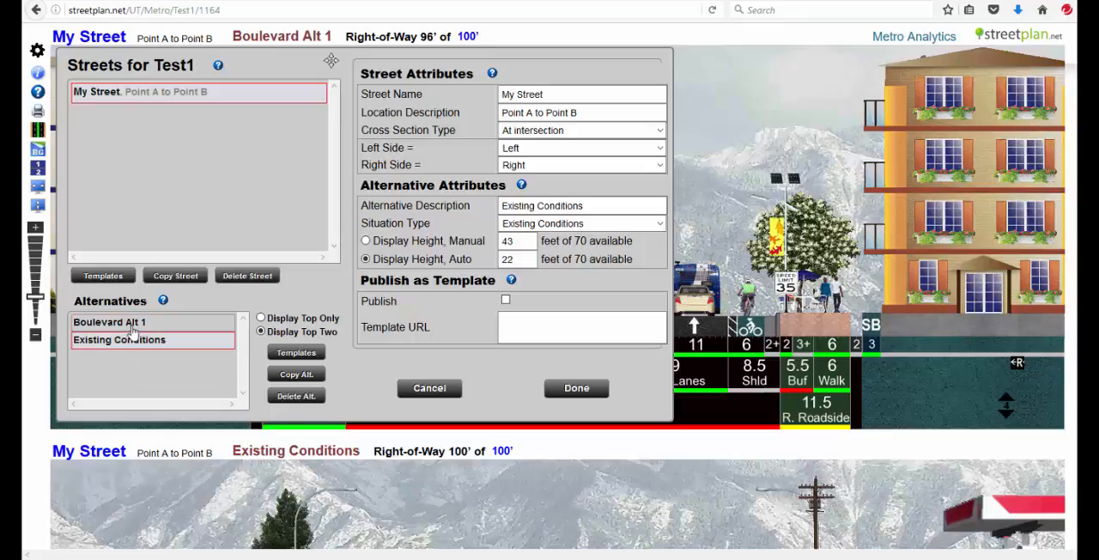
click(132, 326)
click(132, 343)
click(132, 327)
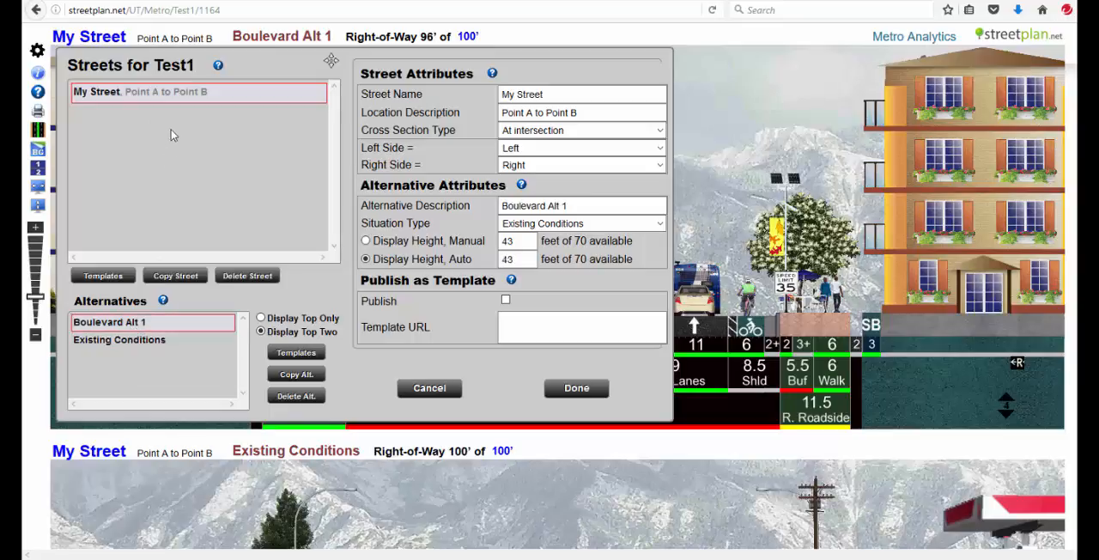
click(134, 342)
- Copy the Boulevard Alt 1 alternative into My Street under the name Boulevard Alt 2
click(136, 325)
click(311, 381)
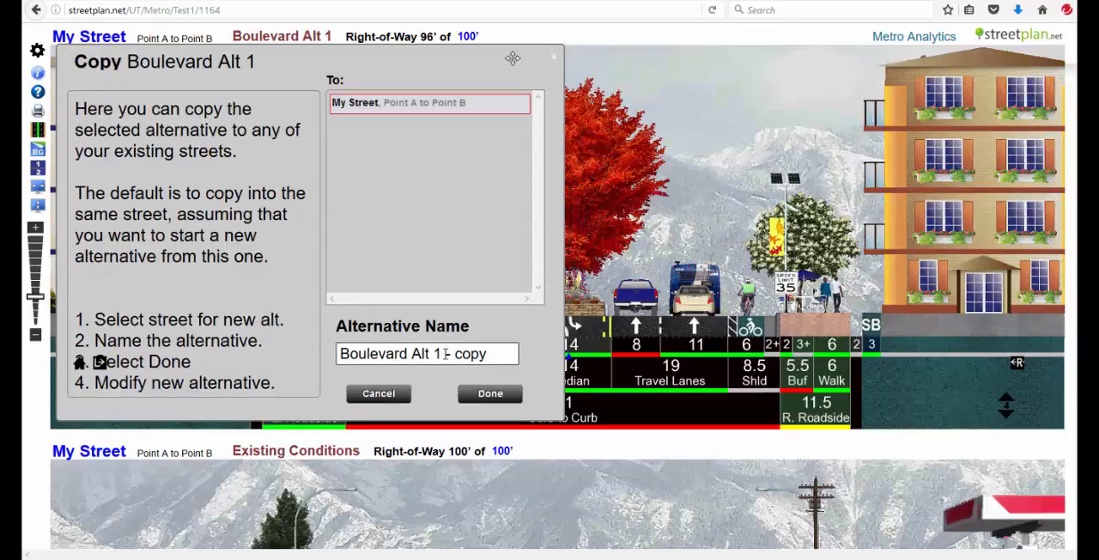
drag(435, 353, 507, 353)
text(2)
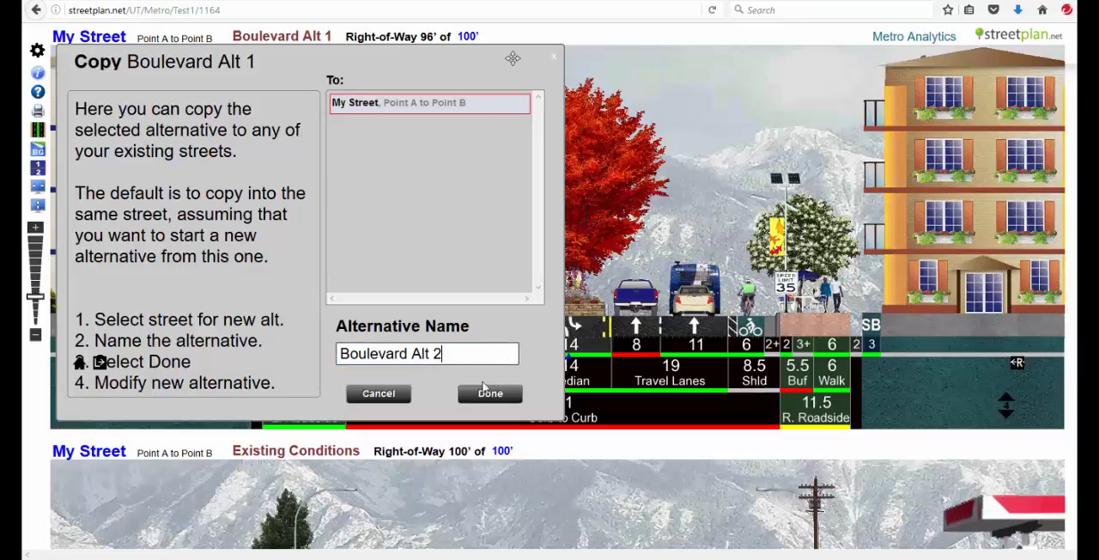
click(485, 388)
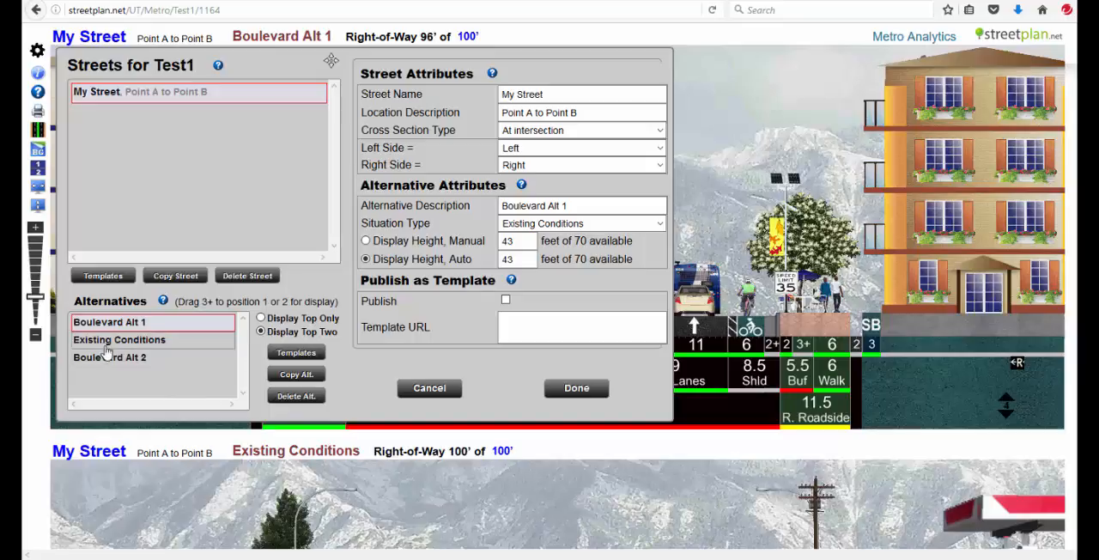
- Move Boulevard Alt 2 to the first position in the list of alternatives and select it
mouse_move(117, 356)
mouse_down()
mouse_move(123, 314)
mouse_move(128, 339)
mouse_up()
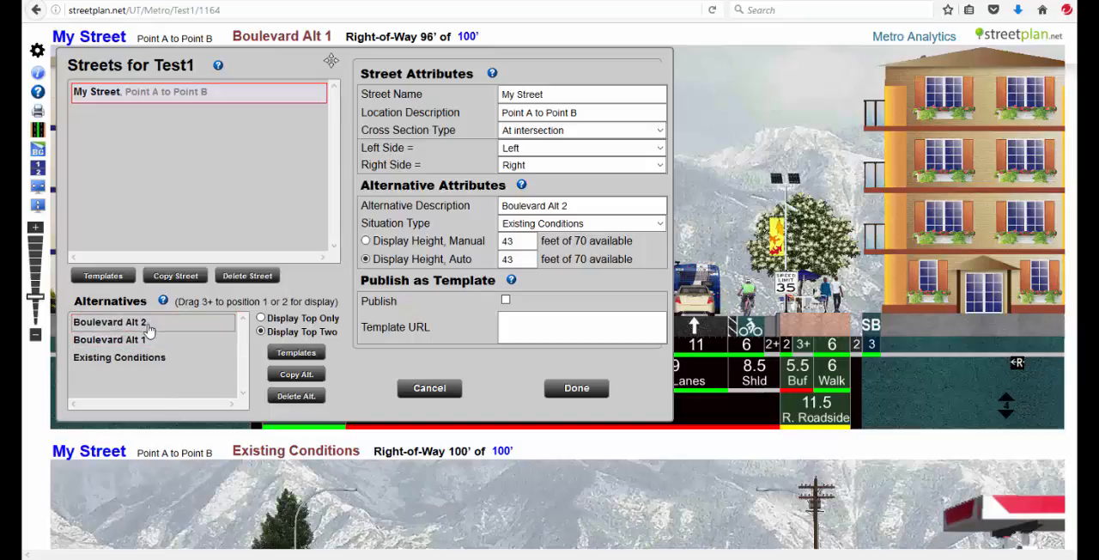
click(149, 325)
click(138, 323)
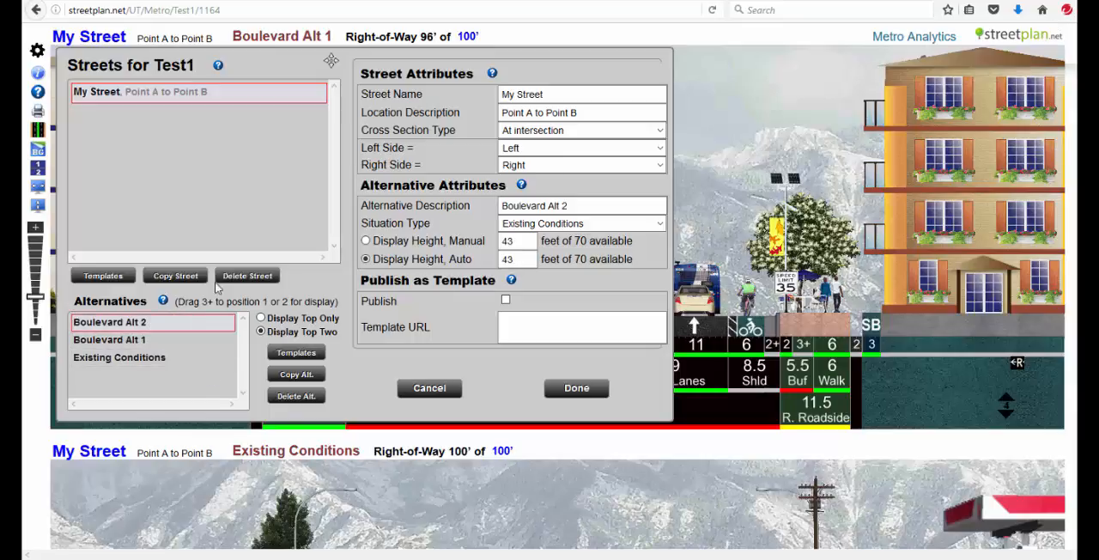
- Rename the street as Washington Blvd
drag(575, 99, 426, 91)
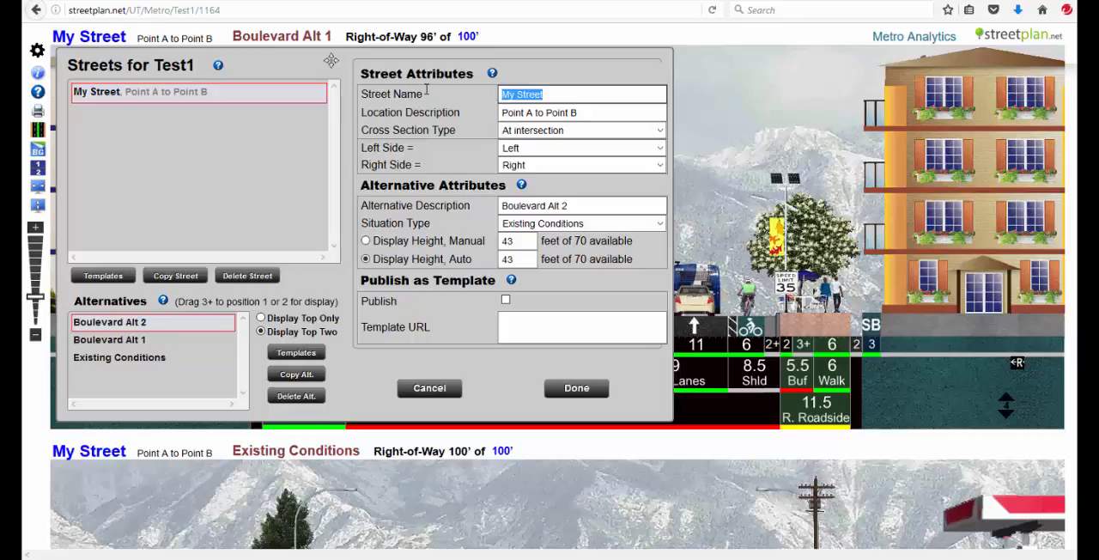
text(Washington Bl)
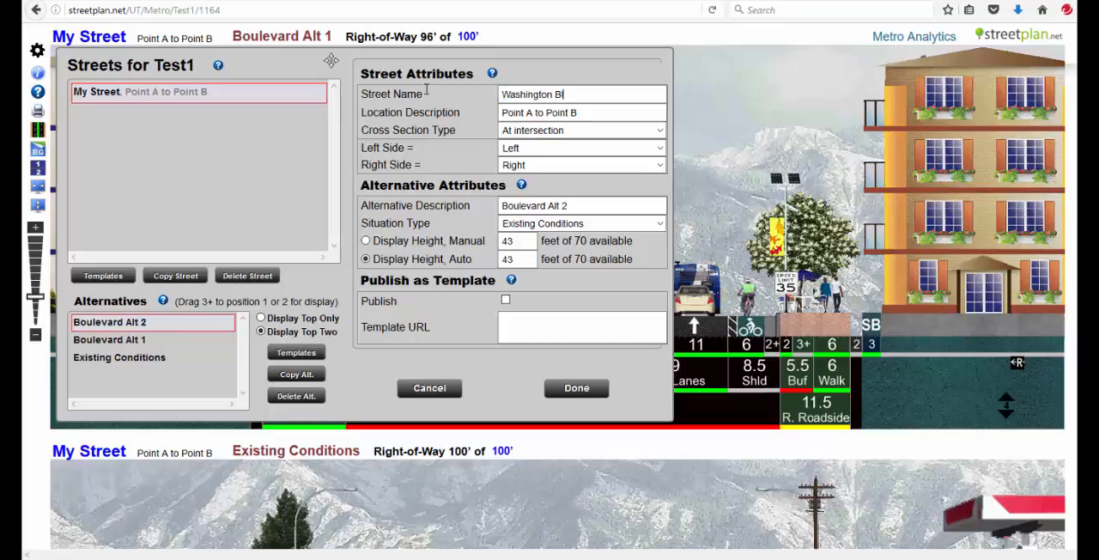
text(vd)
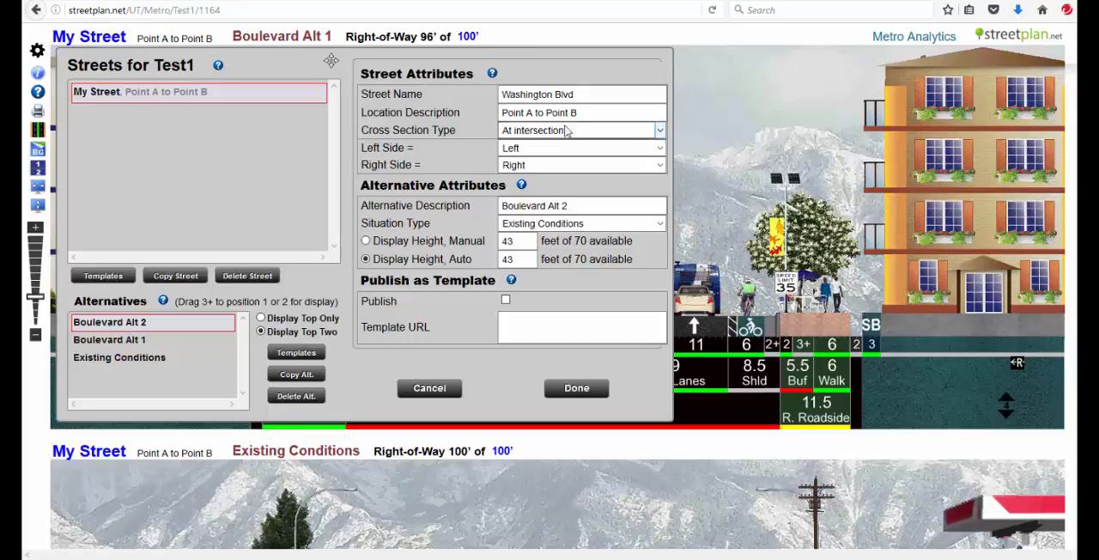
click(606, 112)
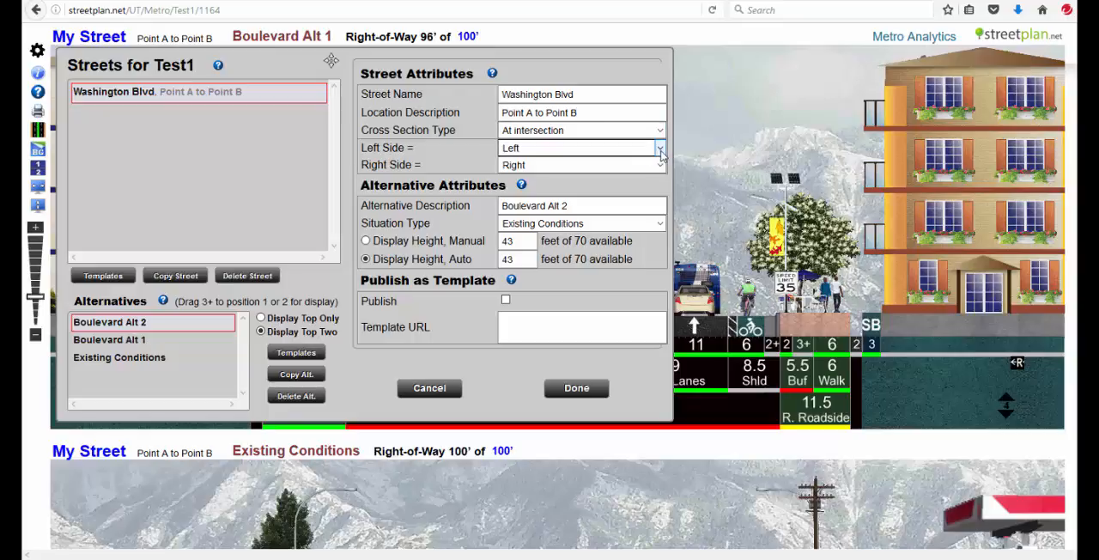
- Set the street's left side to East and Boulevard Alt 2's situation type to Just Planning, and apply the settings
click(659, 150)
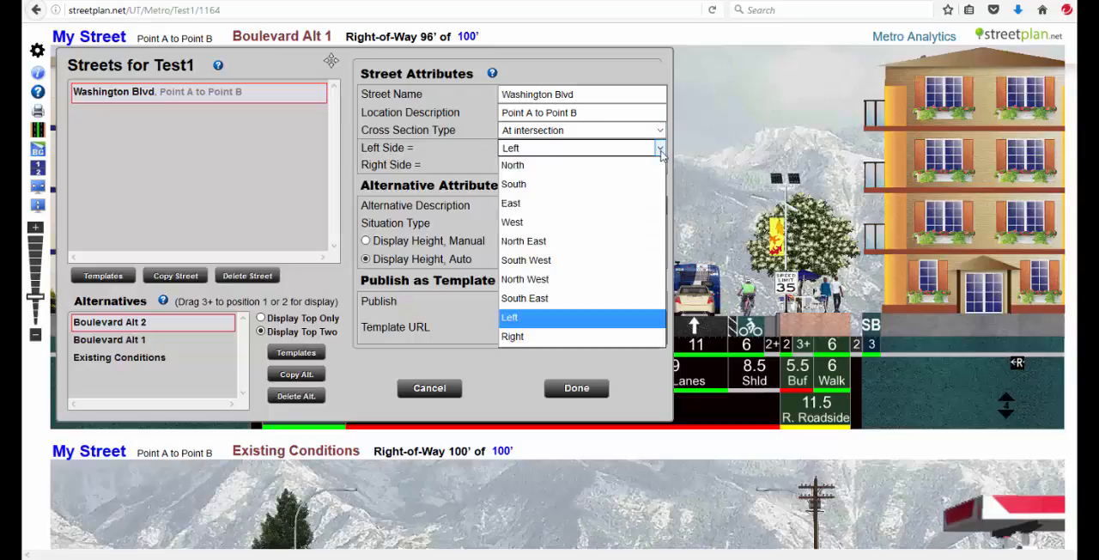
click(515, 204)
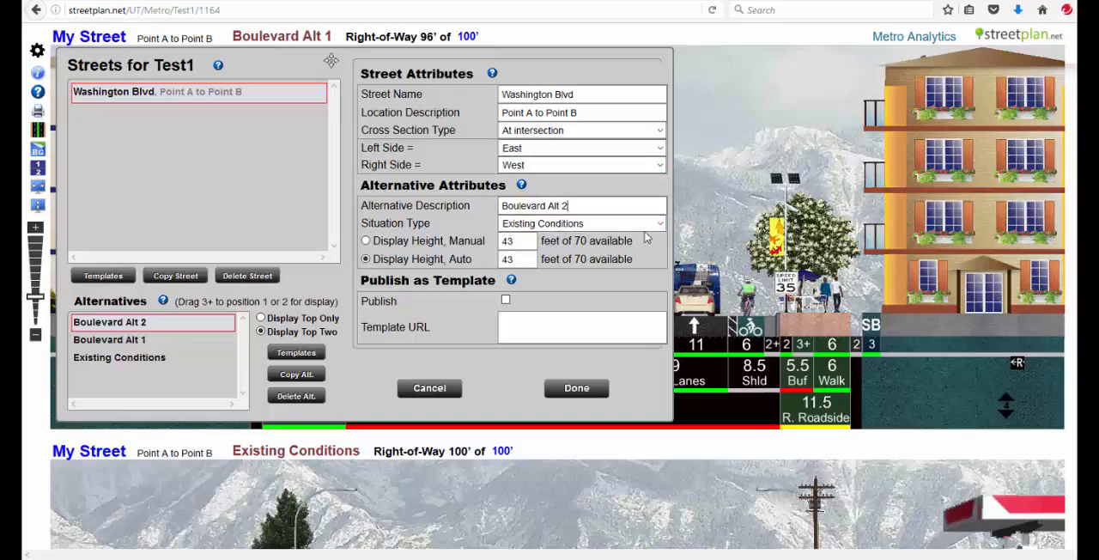
click(660, 226)
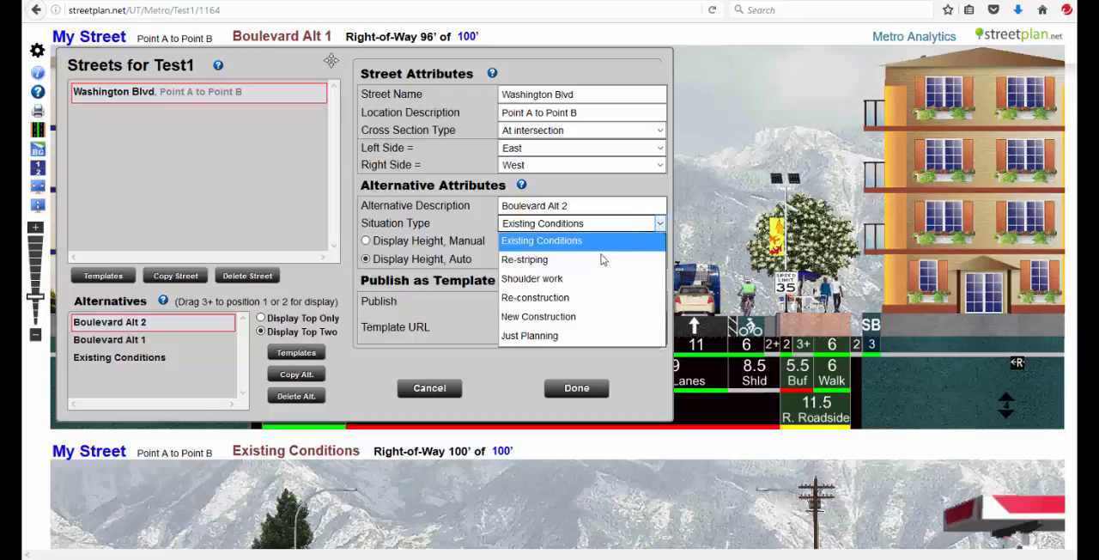
click(562, 336)
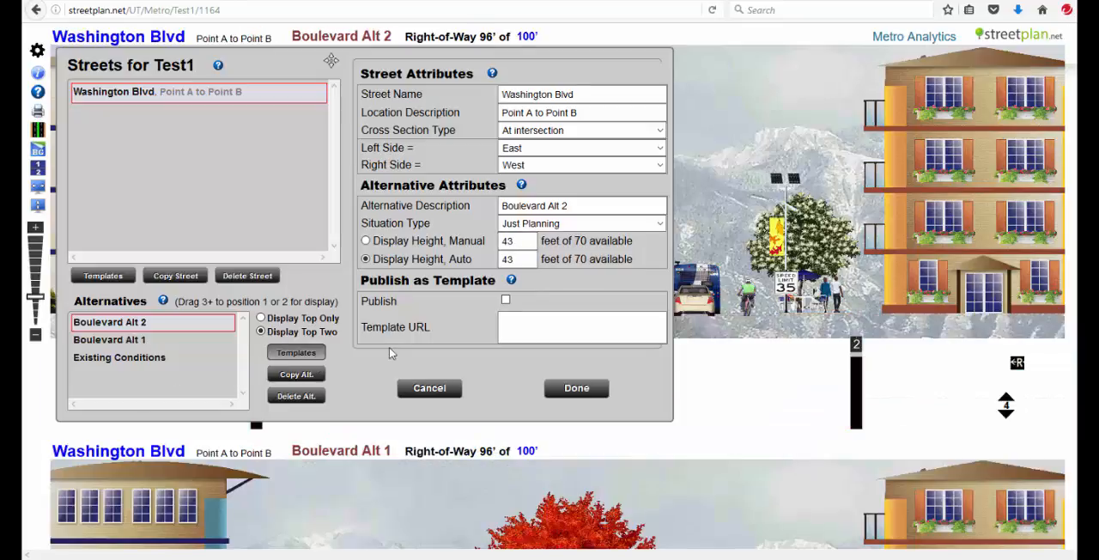
click(577, 390)
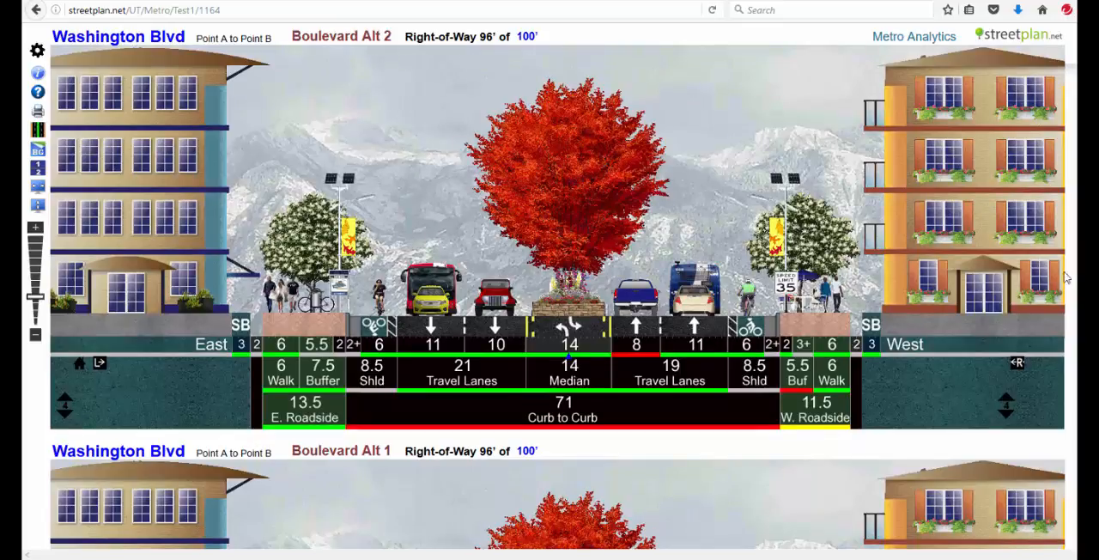
- Remove the brick flower planter beneath the red median tree in Boulevard Alt 2 and compare the result with Boulevard Alt 1
scroll(550, 283, down, 3)
scroll(944, 299, up, 3)
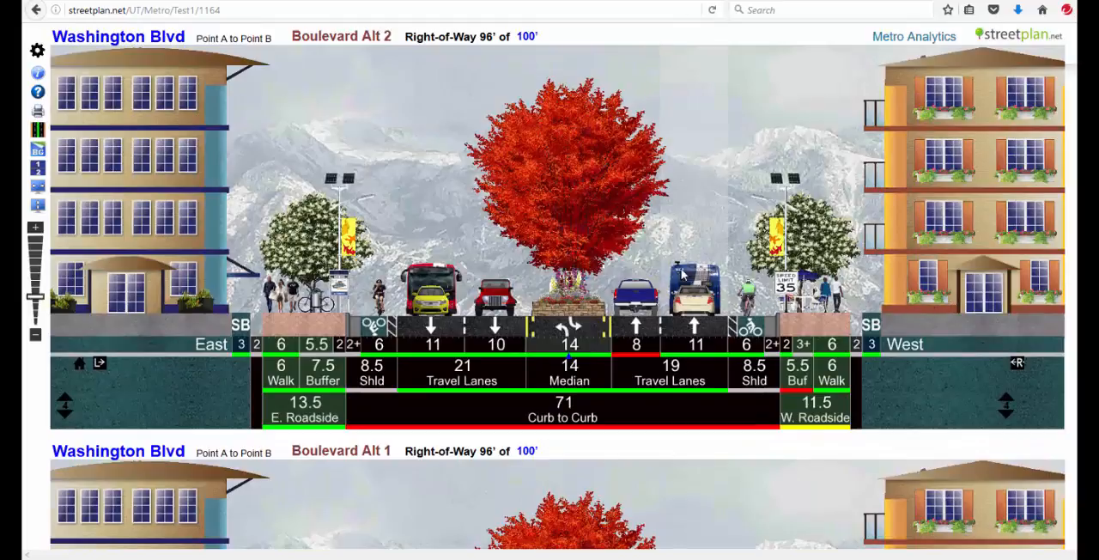
click(692, 295)
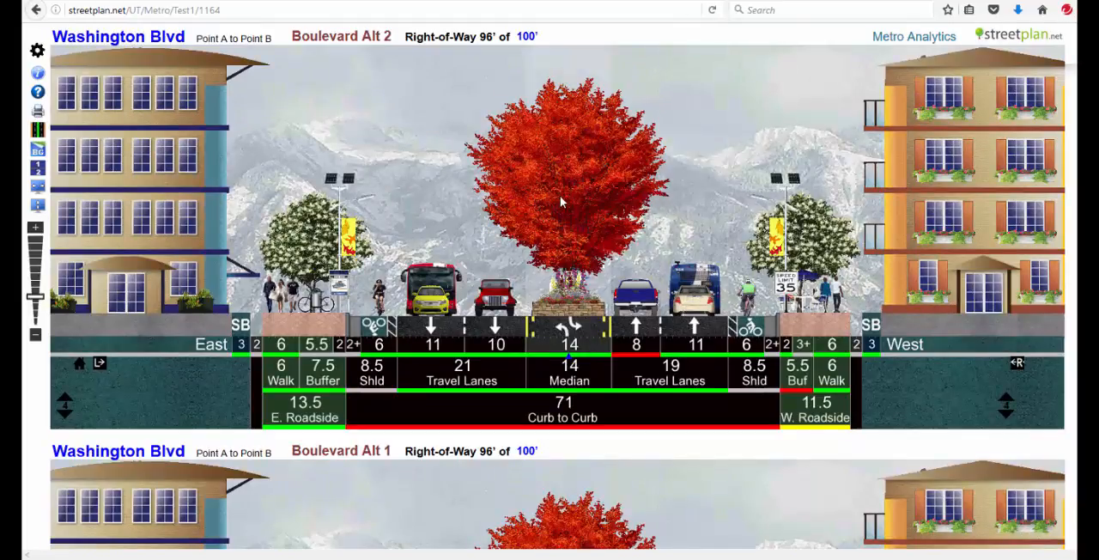
click(560, 195)
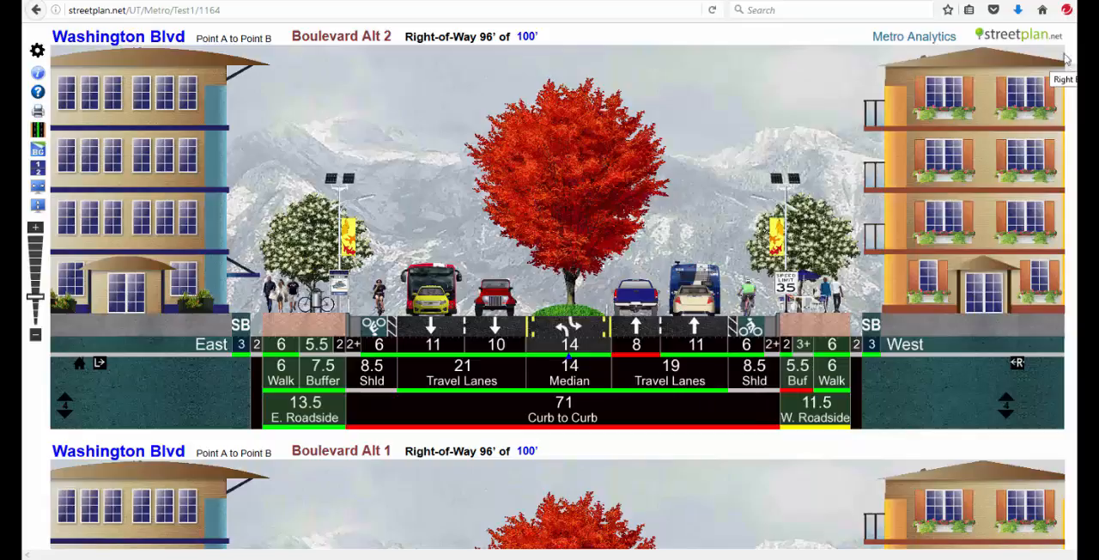
click(1066, 58)
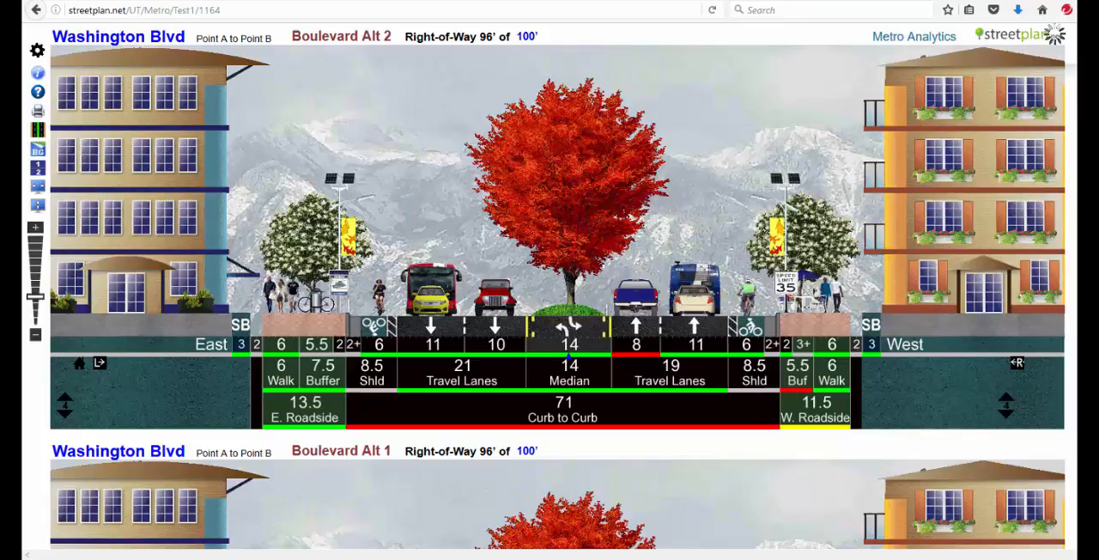
scroll(563, 285, down, 5)
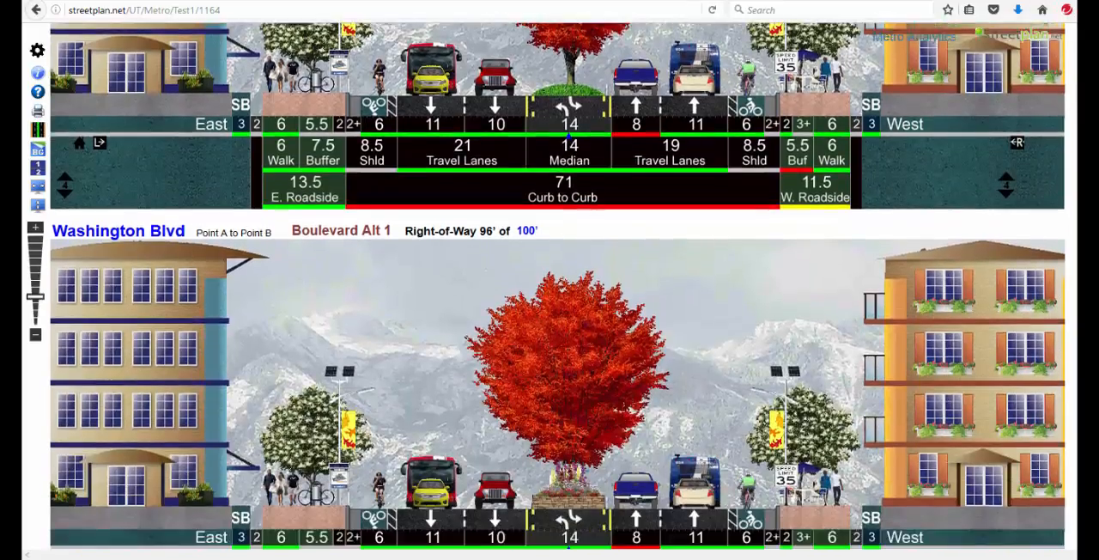
scroll(563, 285, up, 5)
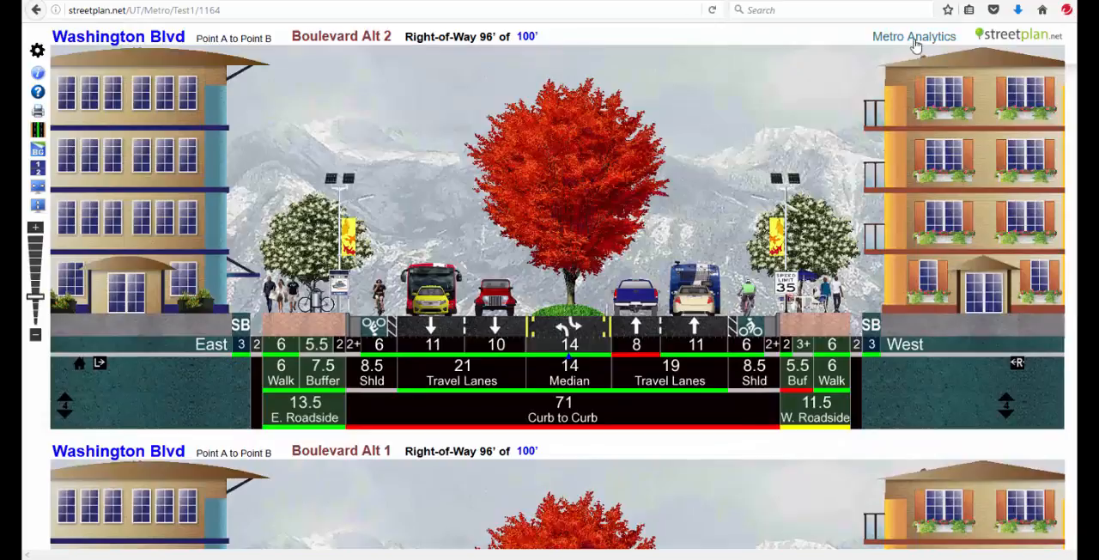
- Make a copy of the Washington Blvd street, keeping the suggested name and location description
click(144, 40)
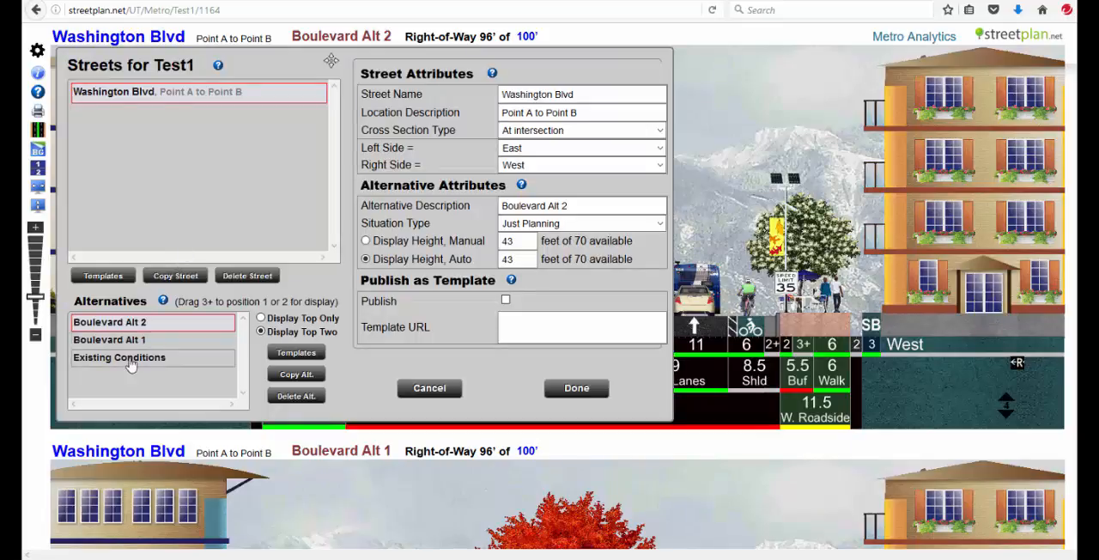
click(183, 277)
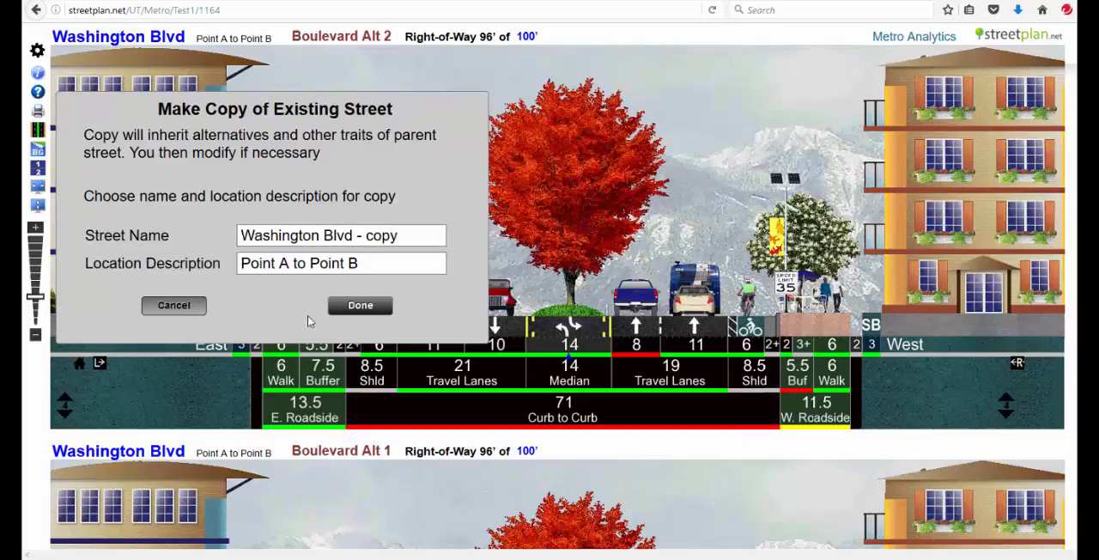
click(358, 317)
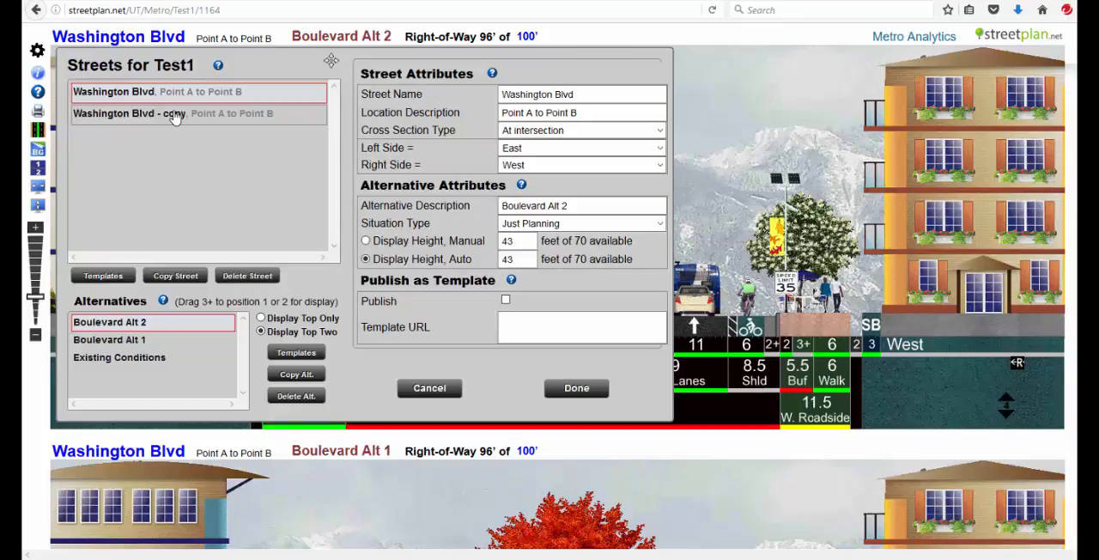
- Name the copied street Washington Blvd and set its location description to Point B to Point C
click(174, 118)
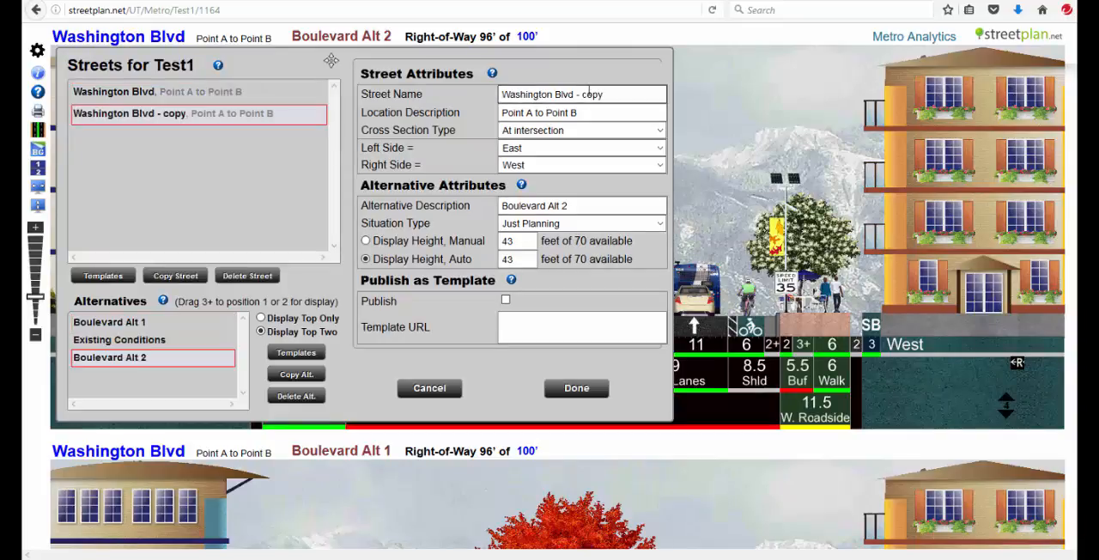
drag(620, 95, 577, 95)
key(BackSpace)
double_click(529, 112)
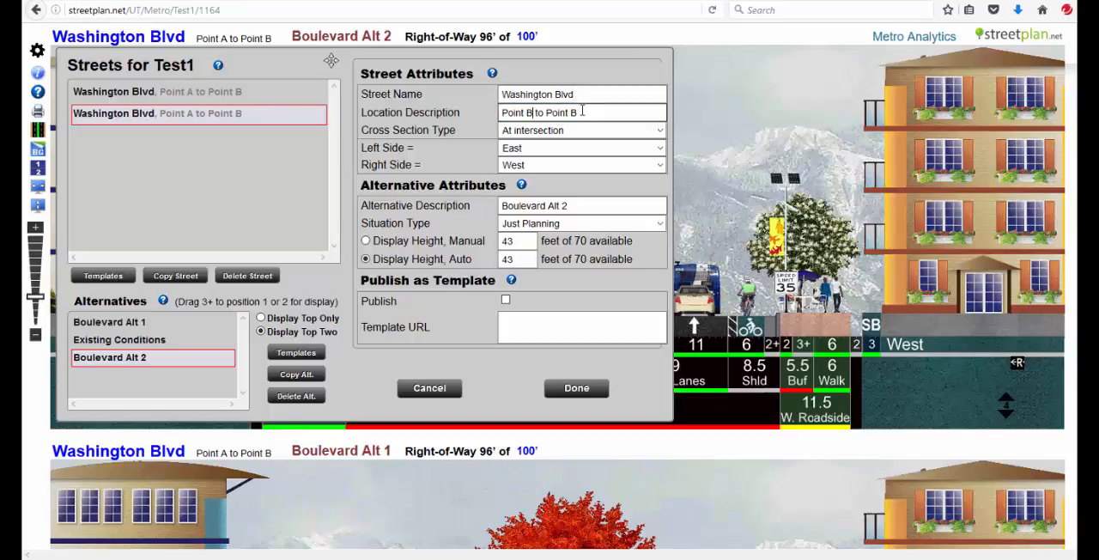
key(BackSpace)
text(C)
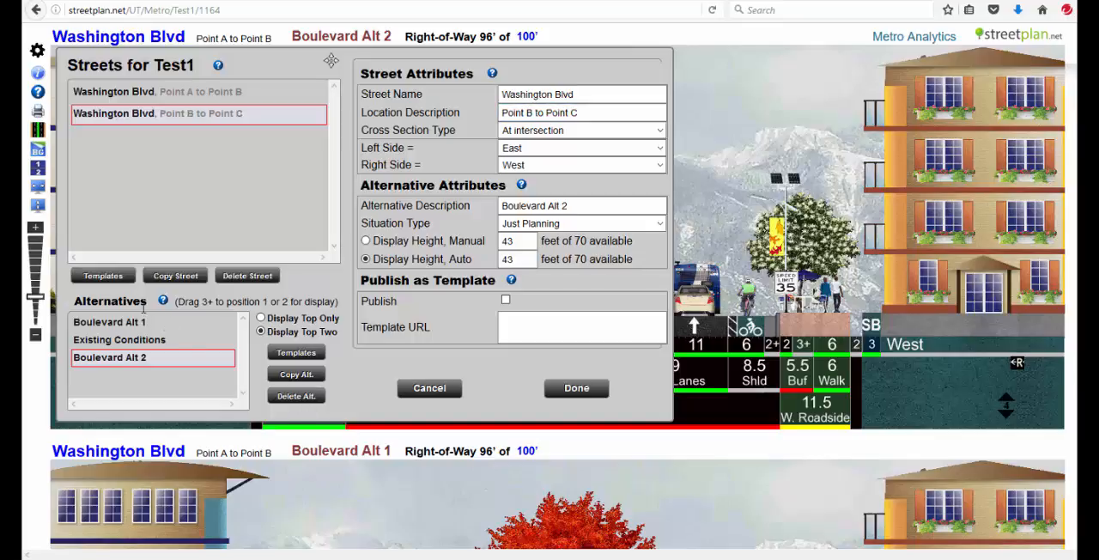
- Copy the URL of the street template Boulevard, Principal Arterial, Boulevard Alt 1 with the 125 ft right-of-way
click(127, 283)
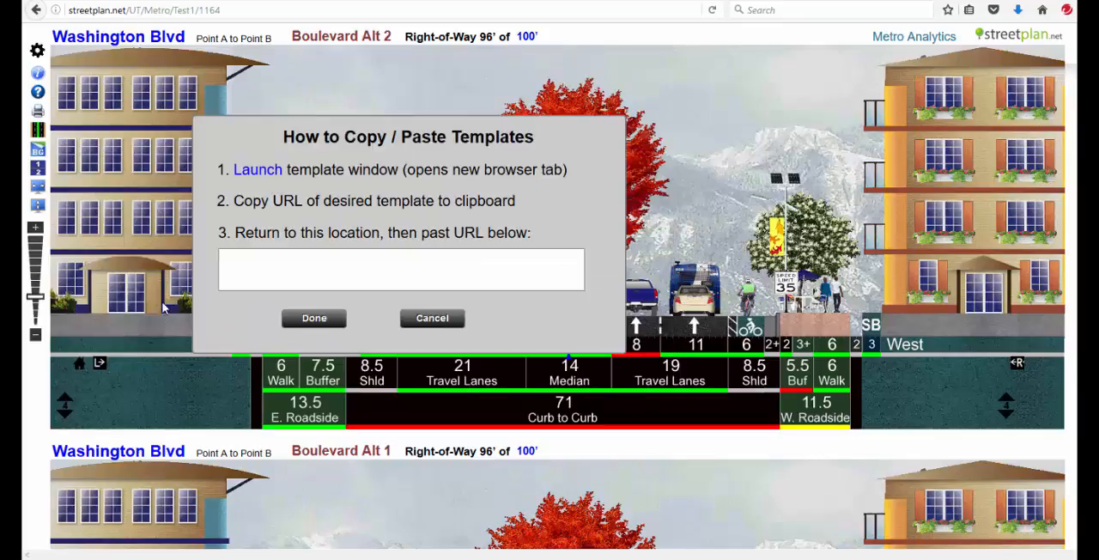
click(260, 172)
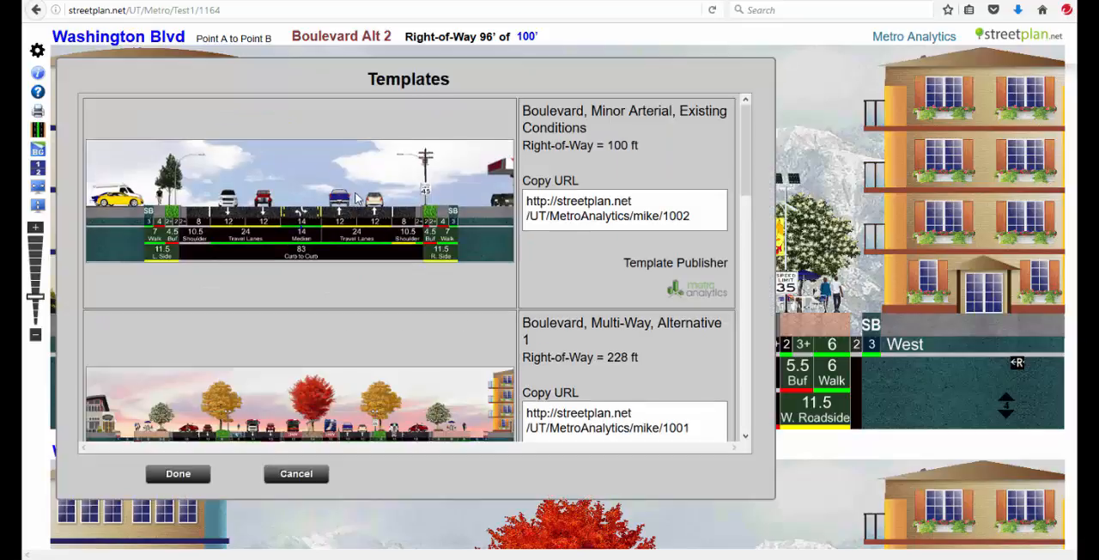
drag(744, 140, 687, 259)
right_click(607, 268)
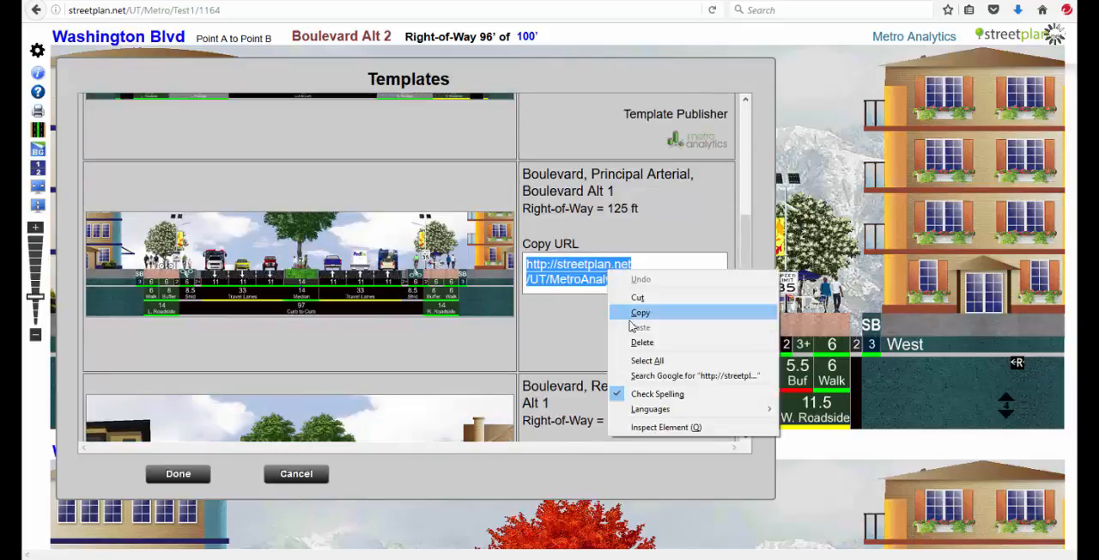
click(640, 312)
- Paste the copied template URL into the street template import form and confirm it
click(203, 473)
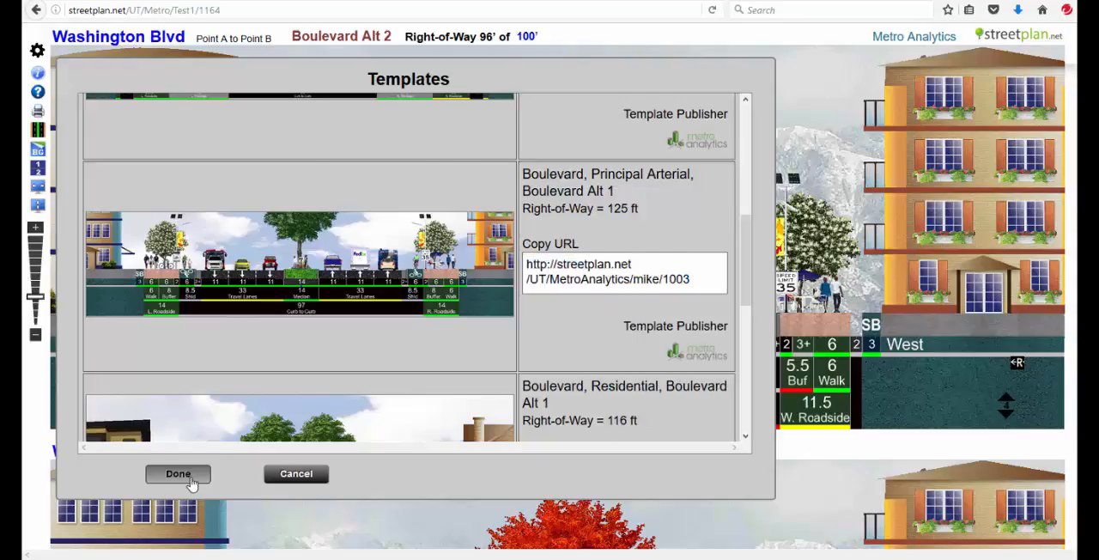
right_click(287, 268)
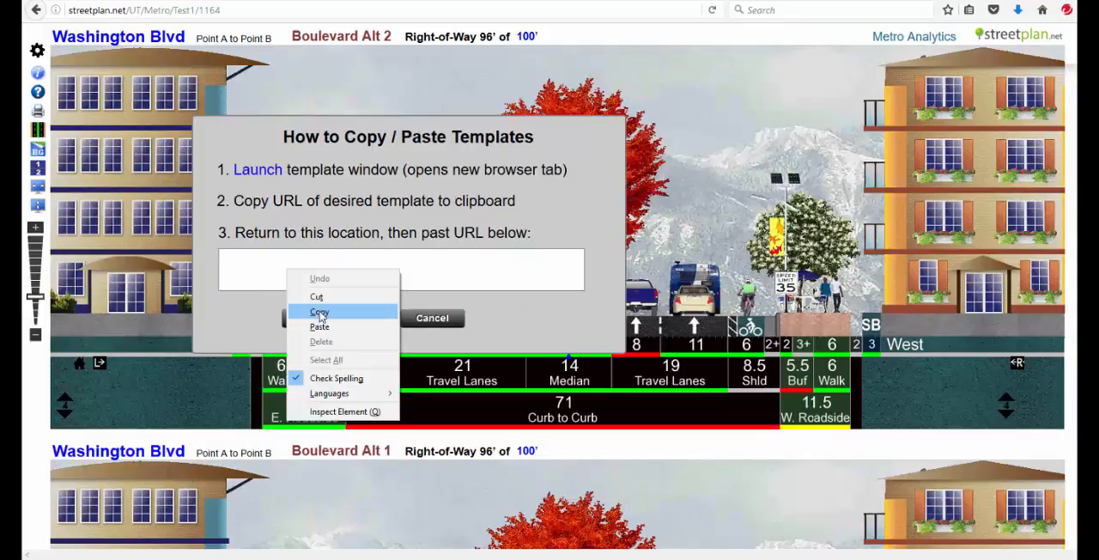
click(319, 327)
click(310, 320)
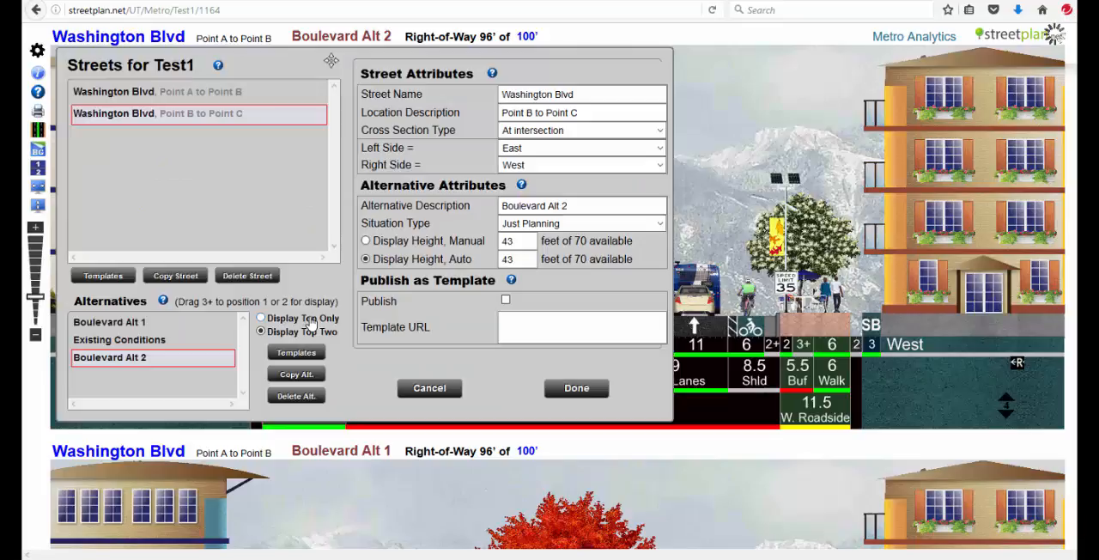